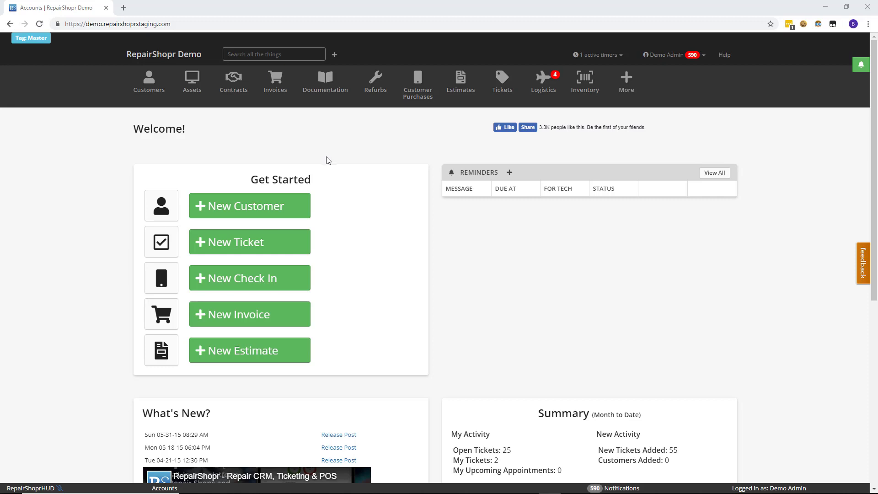
Step: From Tickets, choose Open Ticket Dashboard in the View dropdown to show the dashboard
{"action": "left_click", "coordinate": [503, 94]}
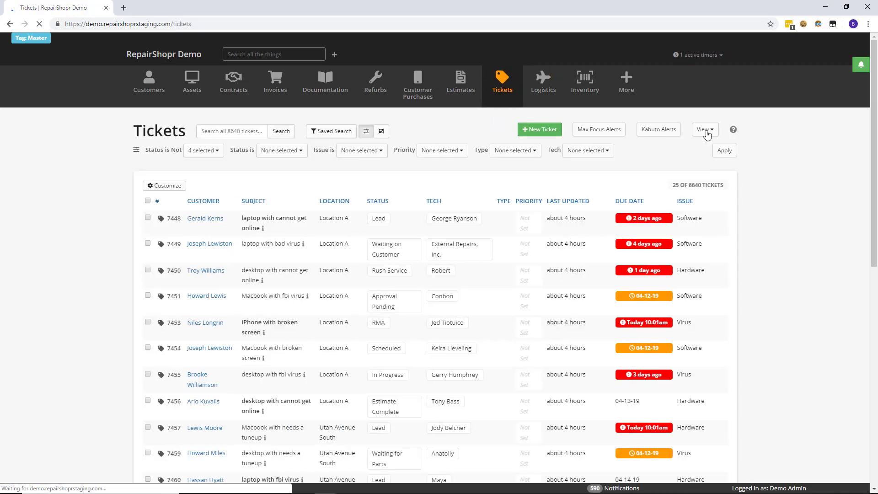
{"action": "left_click", "coordinate": [705, 131]}
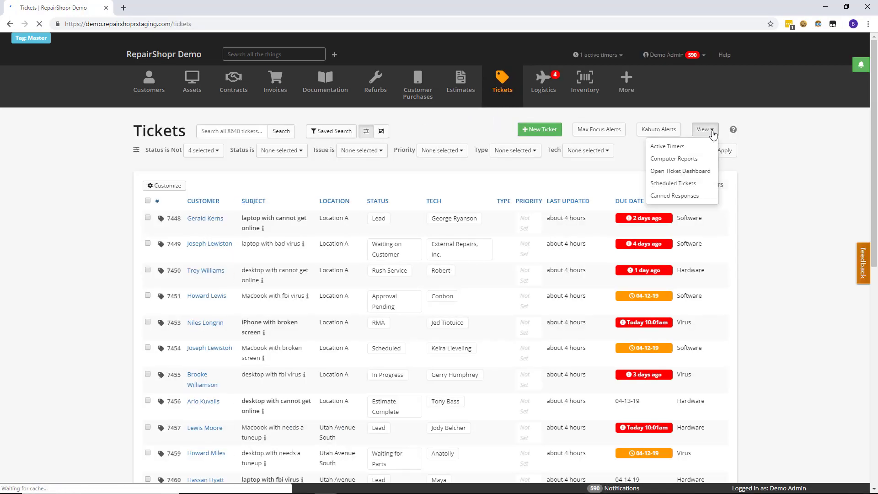
{"action": "left_click", "coordinate": [688, 177]}
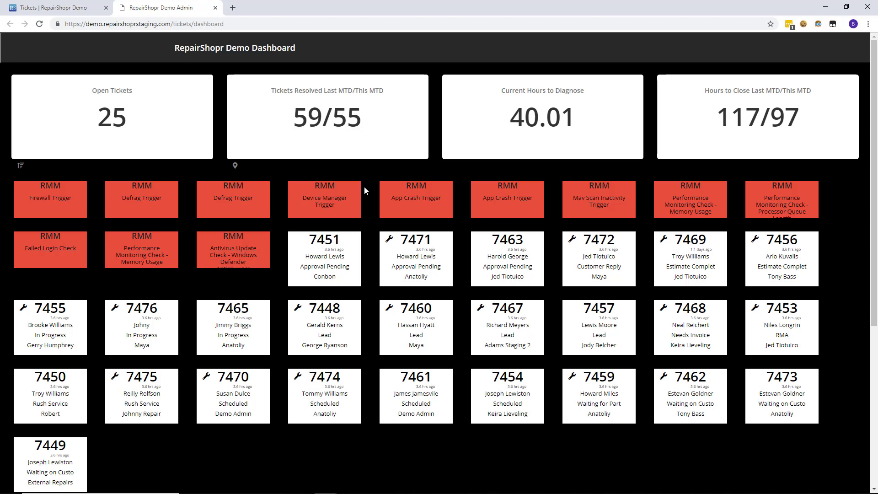
{"action": "scroll", "coordinate": [204, 231], "scroll_direction": "down", "scroll_amount": 3}
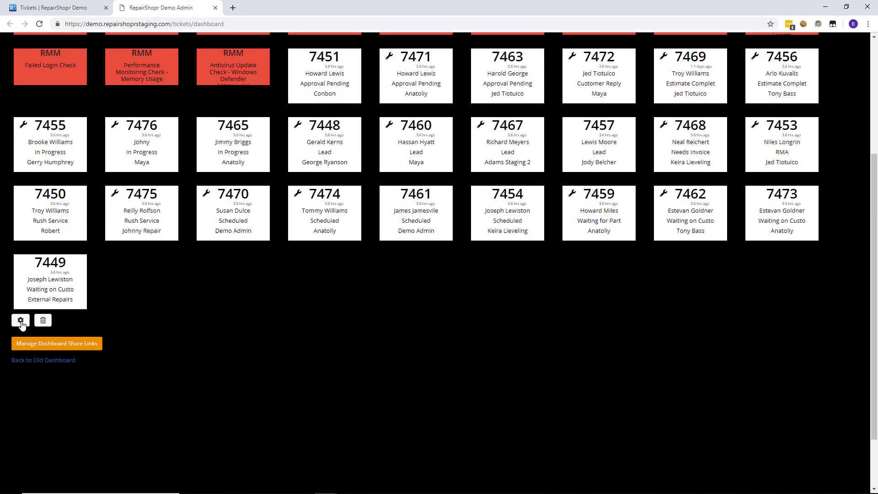
{"action": "left_click", "coordinate": [20, 321]}
{"action": "scroll", "coordinate": [113, 306], "scroll_direction": "down", "scroll_amount": 3}
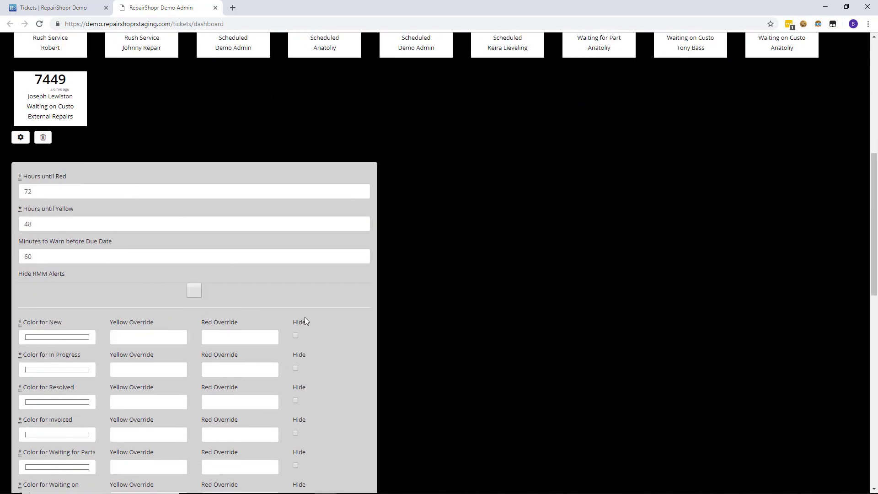
{"action": "scroll", "coordinate": [305, 322], "scroll_direction": "down", "scroll_amount": 2}
{"action": "scroll", "coordinate": [75, 434], "scroll_direction": "up", "scroll_amount": 1}
{"action": "scroll", "coordinate": [84, 387], "scroll_direction": "up", "scroll_amount": 2}
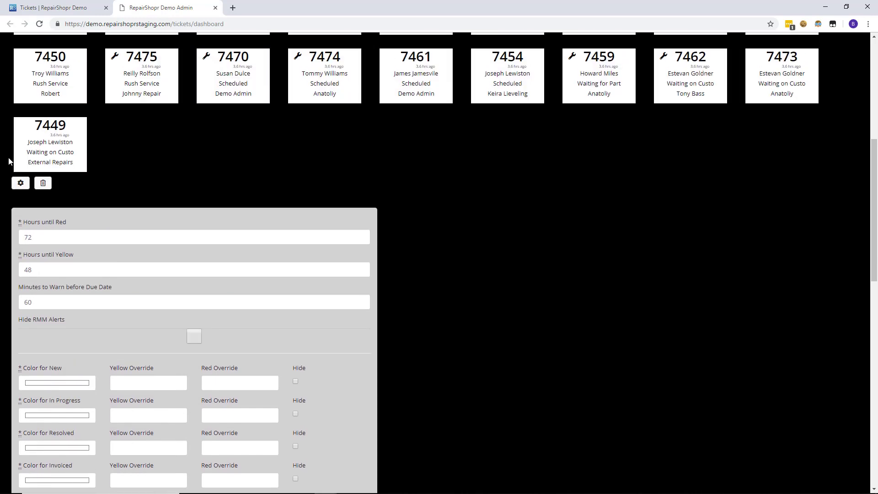
{"action": "left_click", "coordinate": [21, 182]}
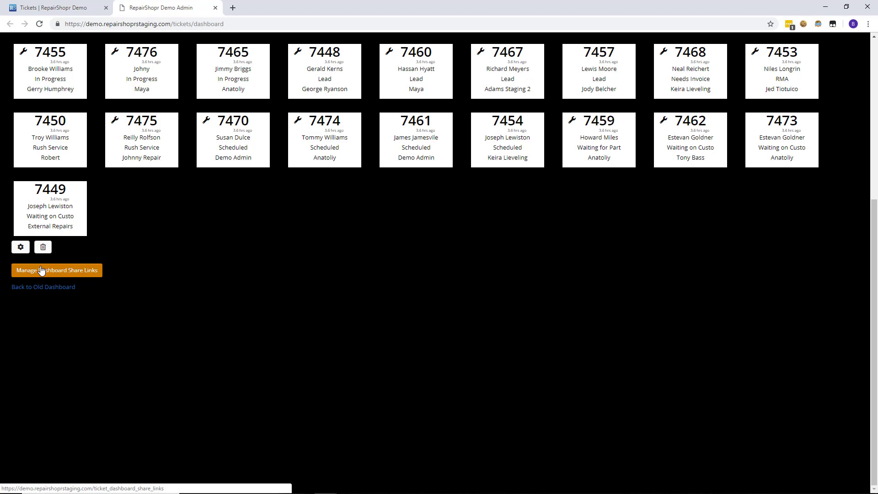
Step: Show the Manage Dashboard Share Links list below the dashboard
{"action": "left_click", "coordinate": [68, 277]}
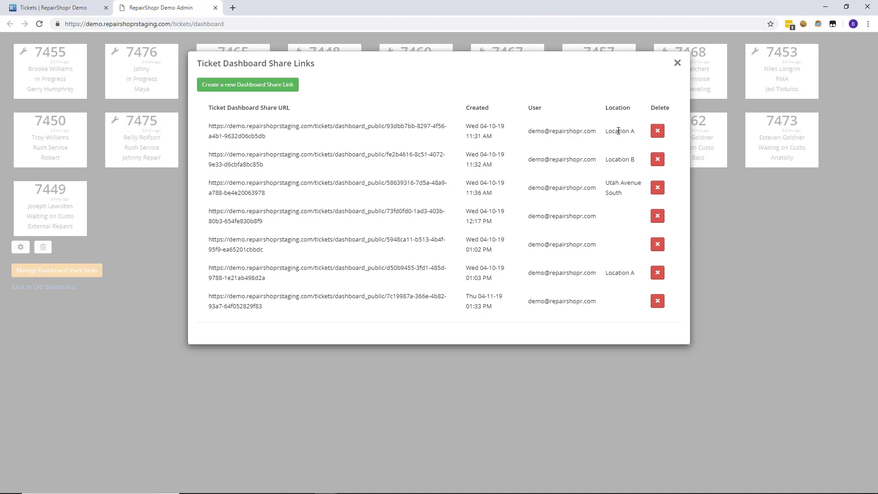
Step: Create a new dashboard share link, copy its public URL, and start a blank browser tab
{"action": "left_click", "coordinate": [213, 93]}
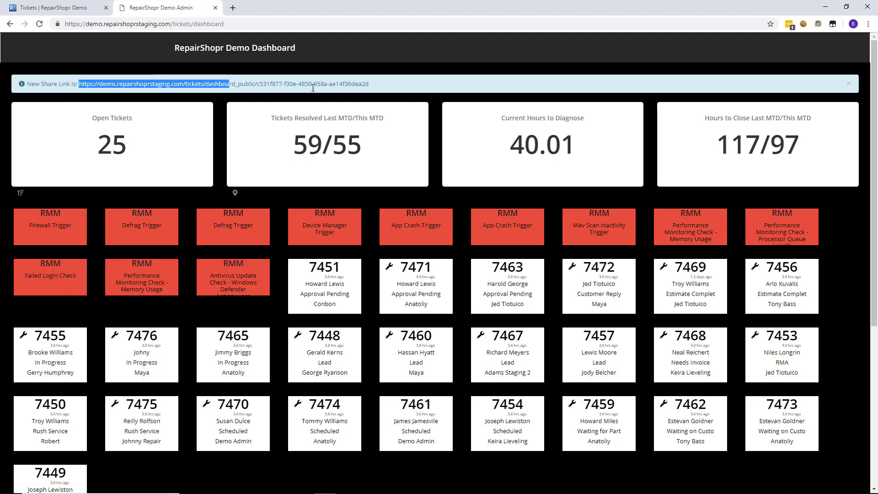
{"action": "left_click_drag", "start_coordinate": [79, 83], "coordinate": [369, 84]}
{"action": "right_click", "coordinate": [365, 87]}
{"action": "left_click", "coordinate": [385, 92]}
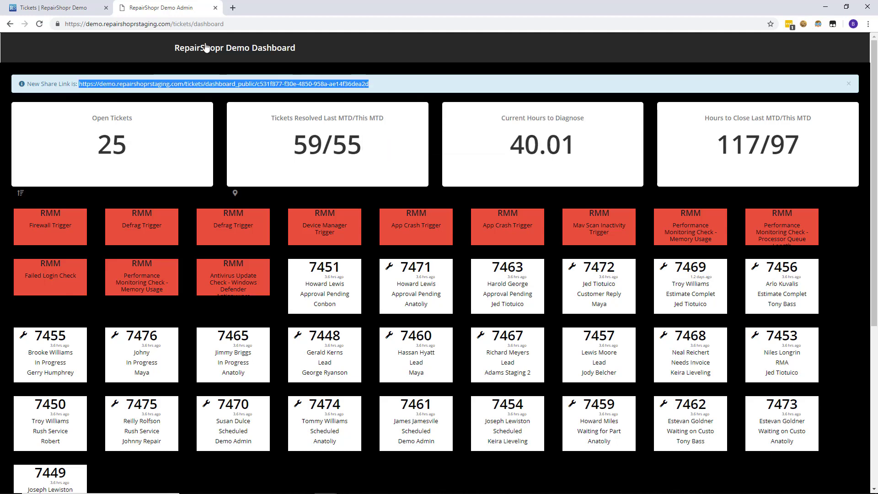
{"action": "left_click", "coordinate": [233, 9]}
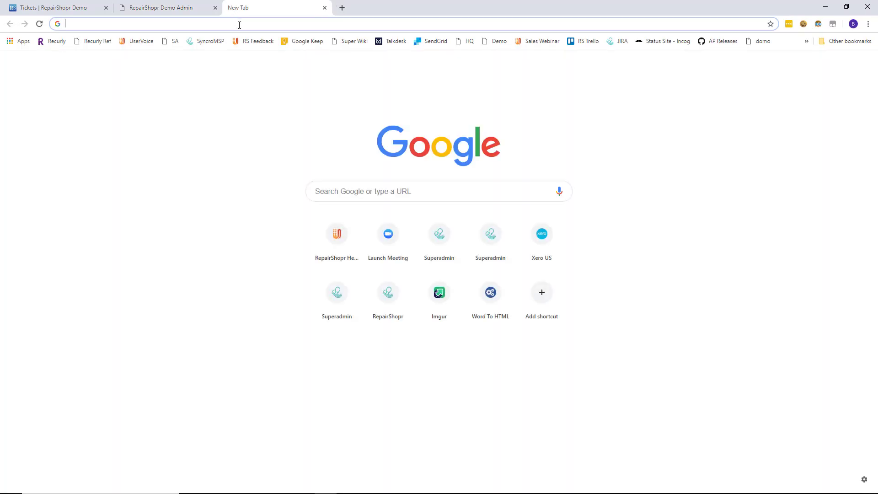